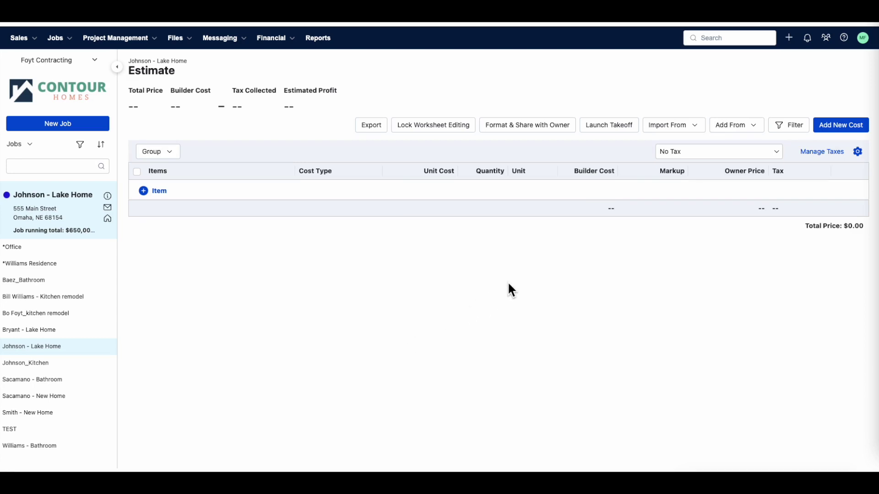
# Attach Lake Home Project Plans.pdf from the computer to the new takeoff.
pyautogui.click(608, 126)
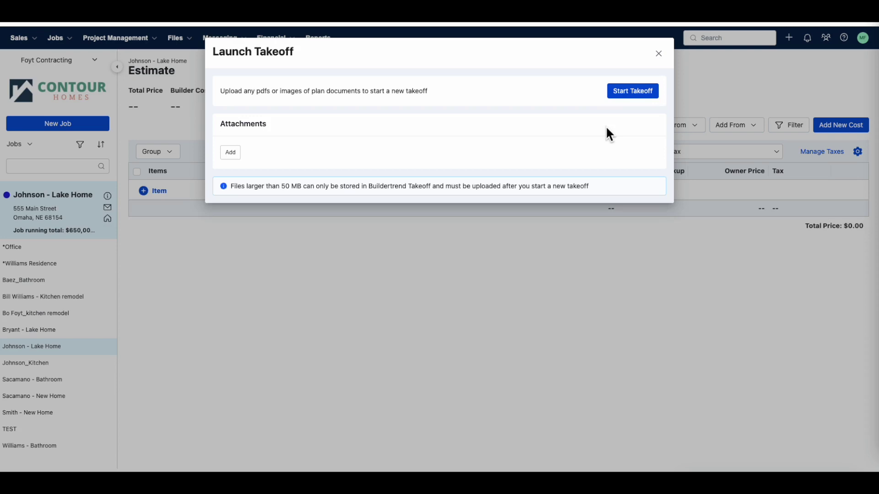
pyautogui.click(232, 154)
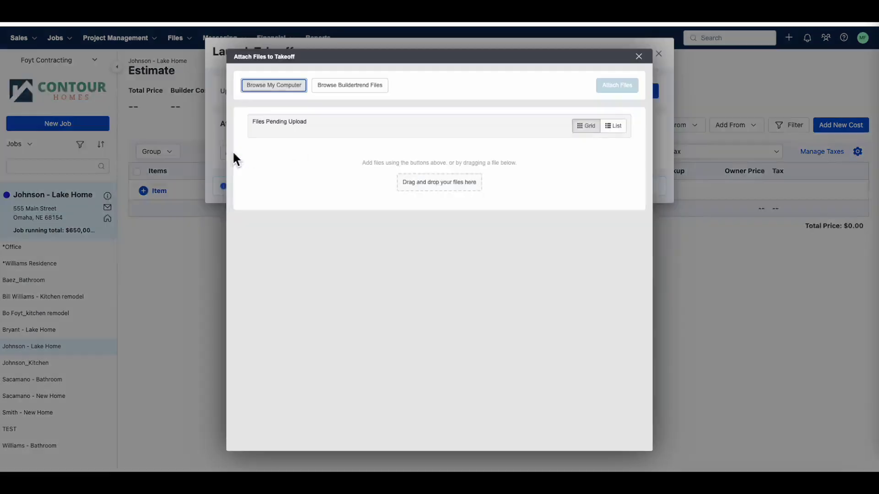
pyautogui.click(283, 87)
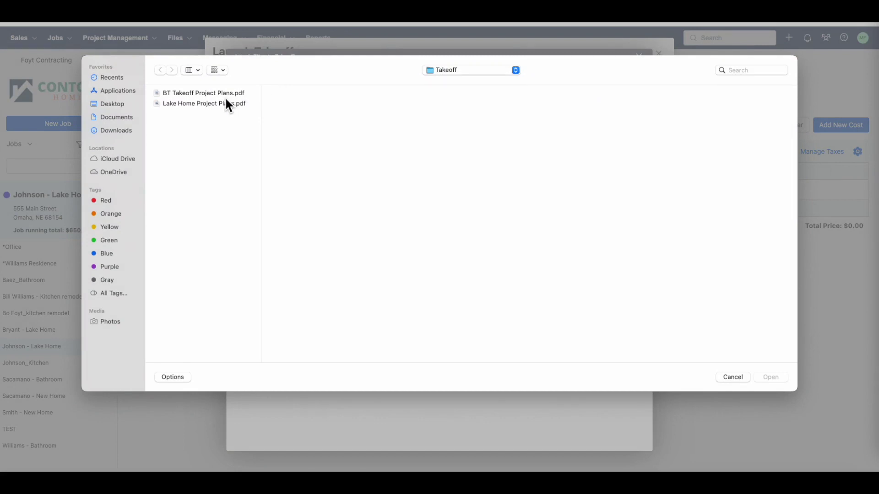
pyautogui.doubleClick(218, 104)
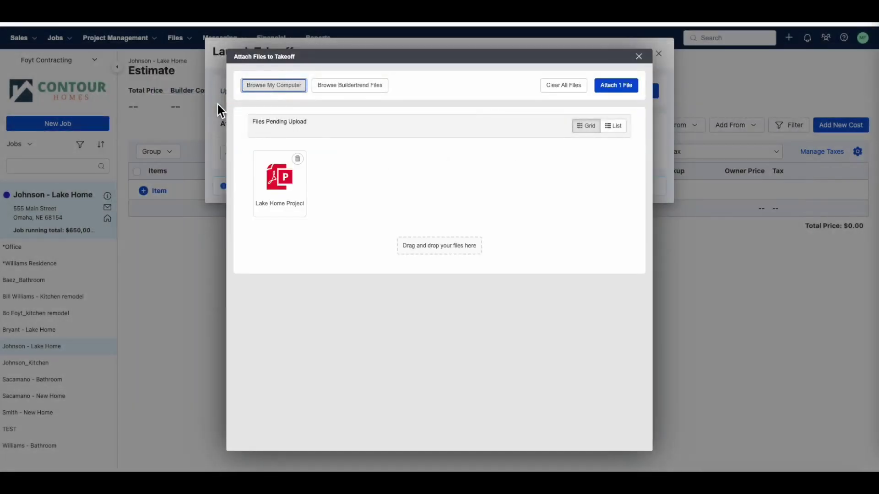
pyautogui.click(605, 85)
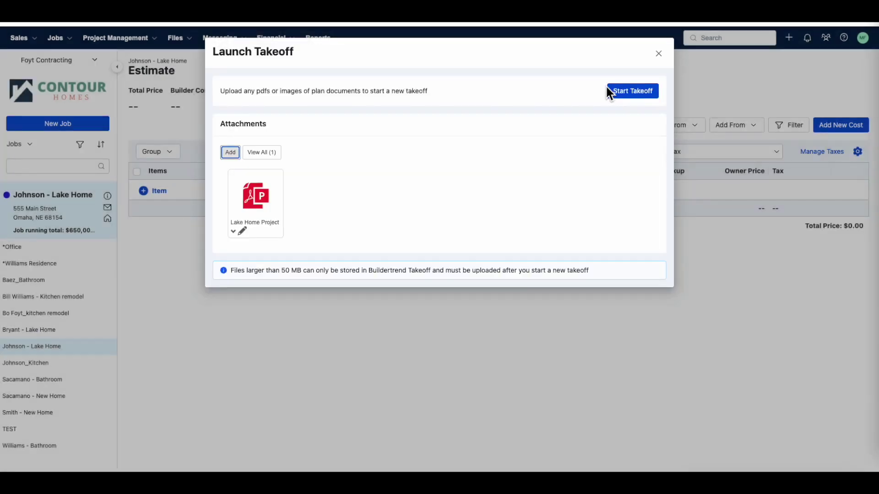
# Start the takeoff and set Page 1 scaling to Imperial, Manually Scale Off Measurement.
pyautogui.click(633, 93)
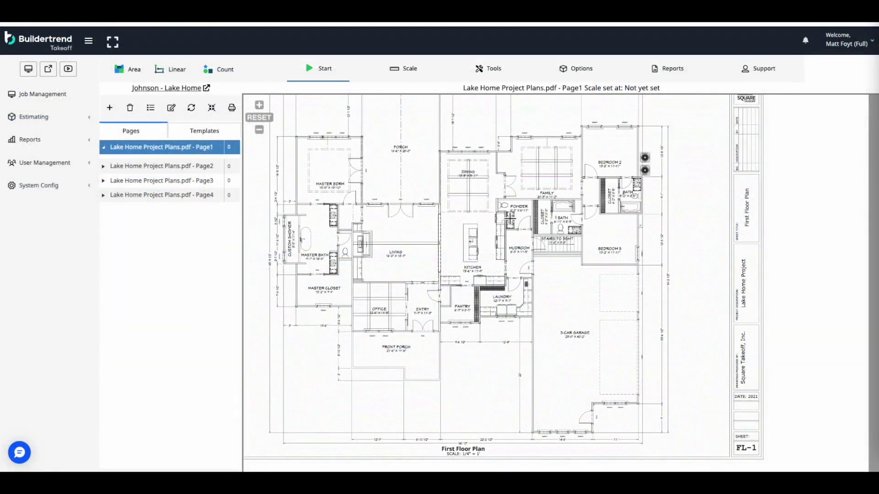
pyautogui.scroll(3, 473, 178)
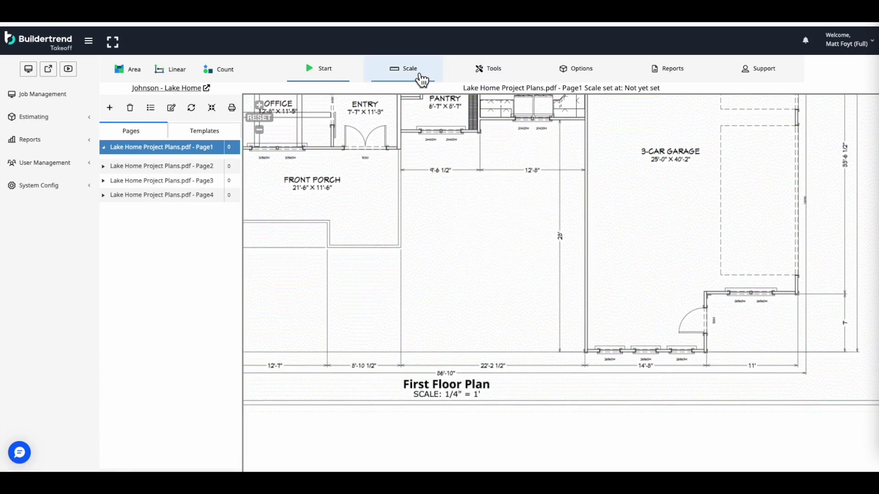
pyautogui.click(422, 80)
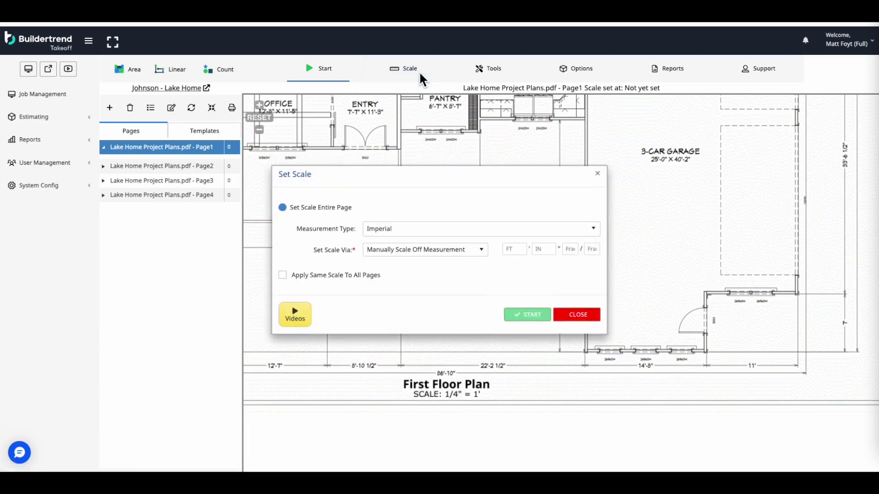
pyautogui.click(437, 232)
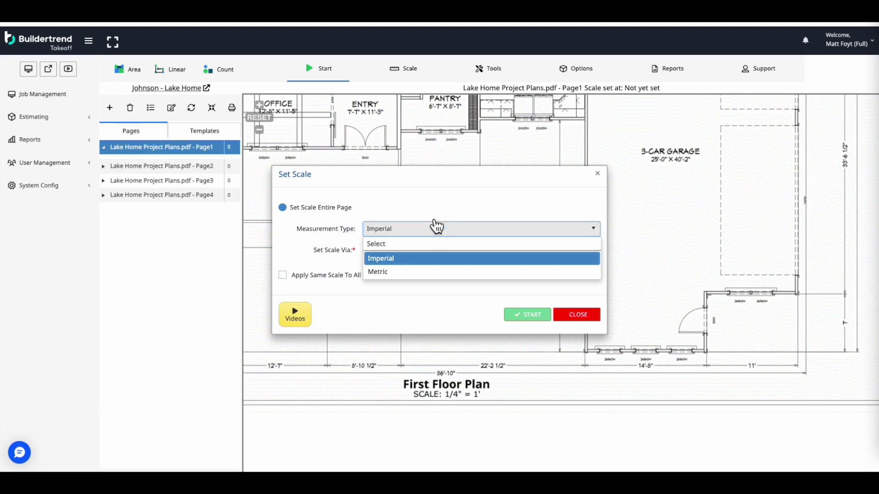
pyautogui.click(436, 228)
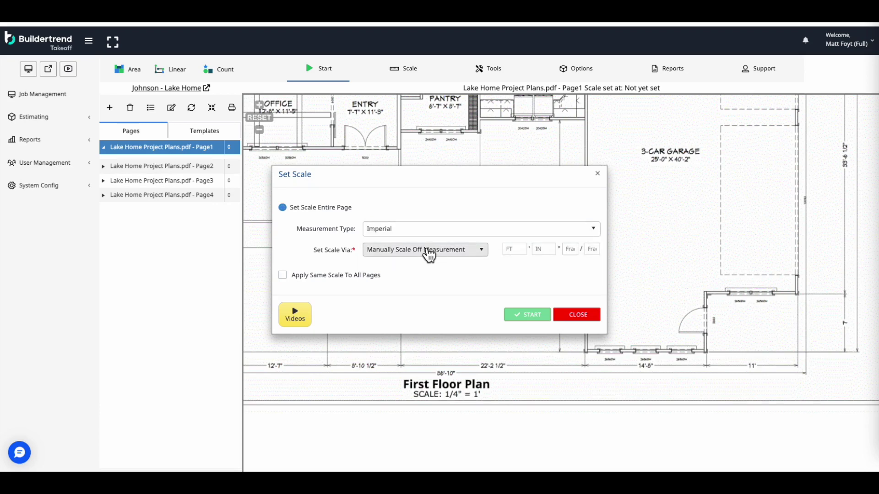
pyautogui.click(429, 251)
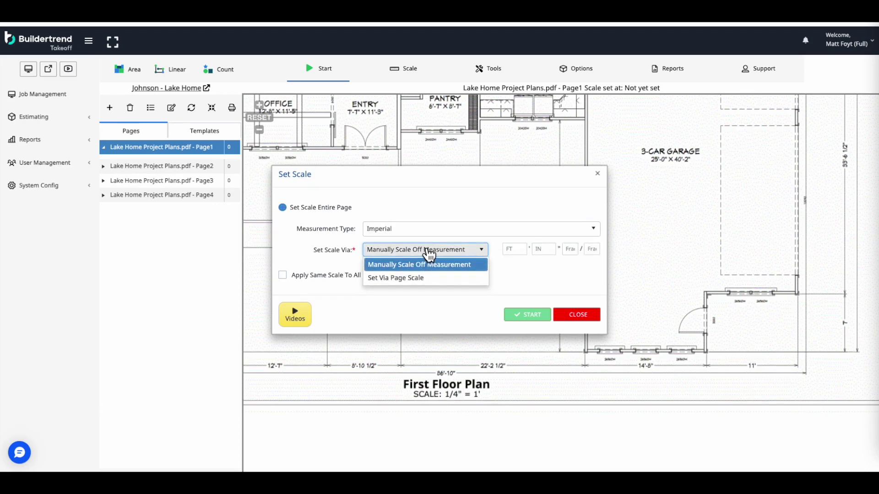
pyautogui.click(428, 251)
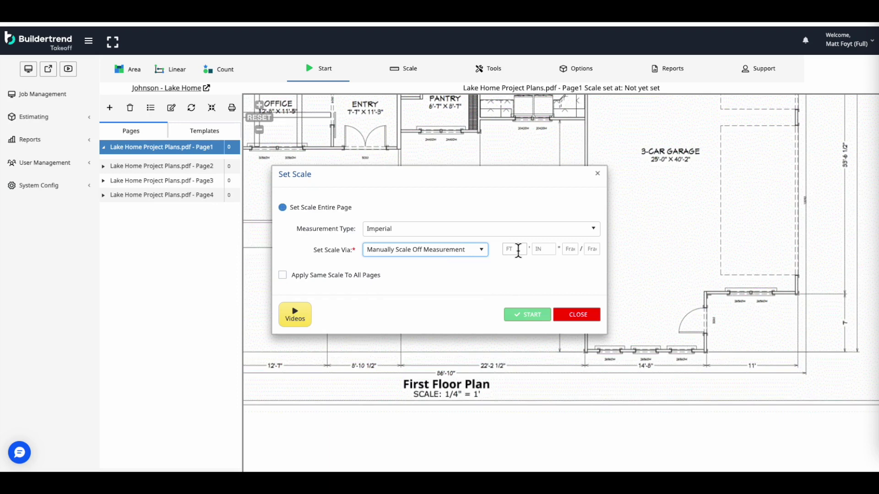
# Enter the known reference measurement as 86 ft 10 in.
pyautogui.click(518, 251)
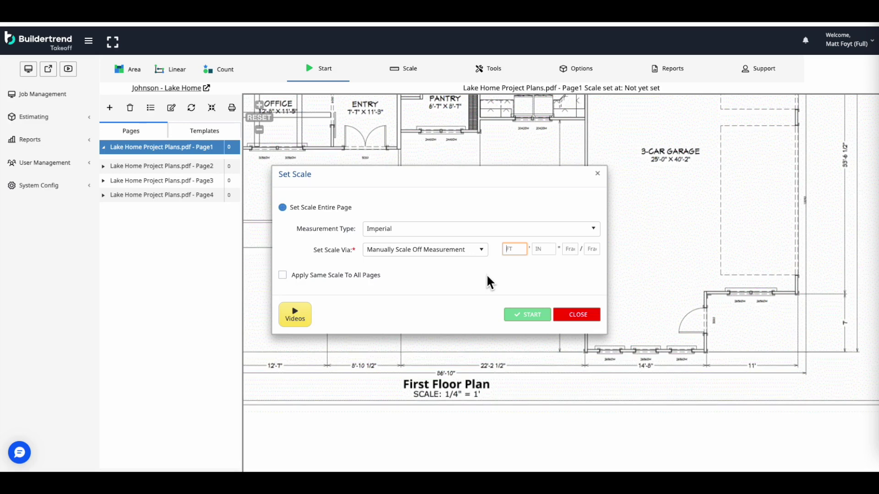
pyautogui.write('86')
pyautogui.click(543, 249)
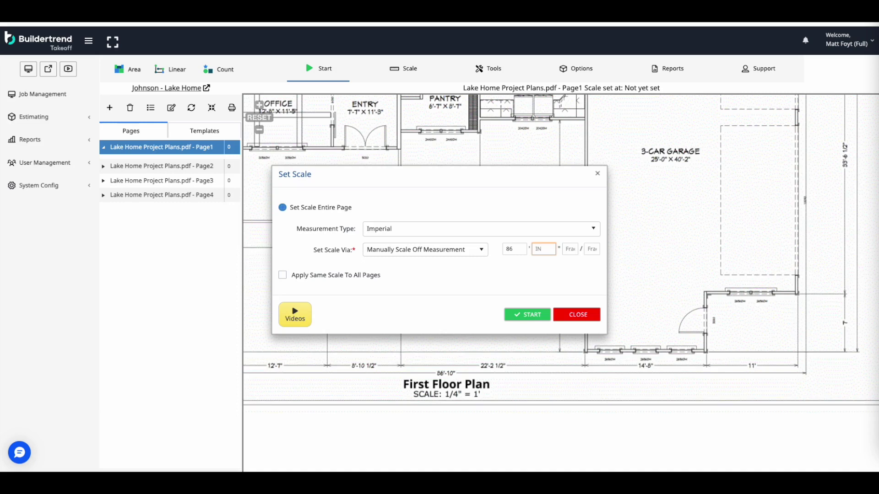
pyautogui.write('10')
# Begin the scale line at the left end of the overall bottom dimension.
pyautogui.click(526, 320)
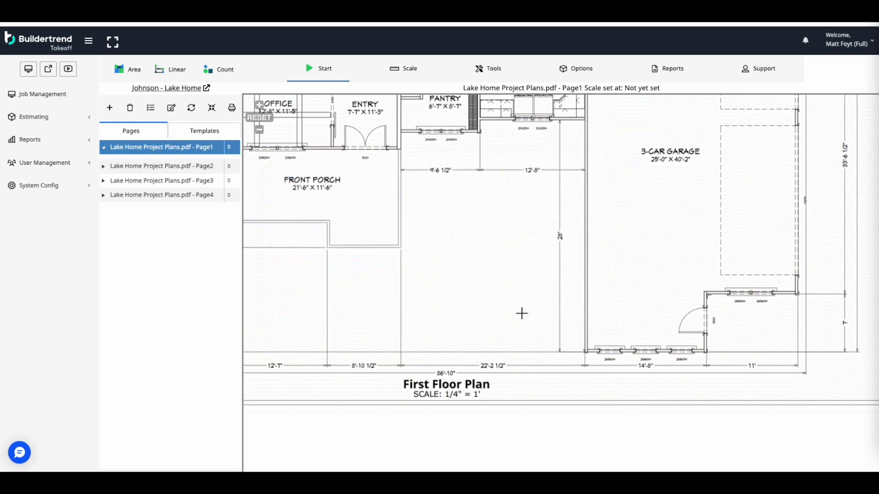
pyautogui.moveTo(434, 331); pyautogui.dragTo(694, 318)
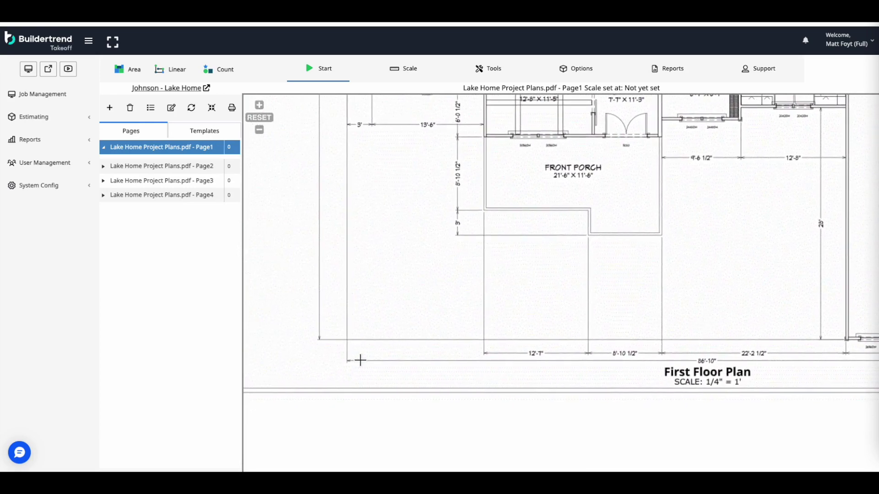
pyautogui.scroll(-2, 359, 359)
pyautogui.scroll(2, 360, 360)
pyautogui.scroll(2, 360, 360)
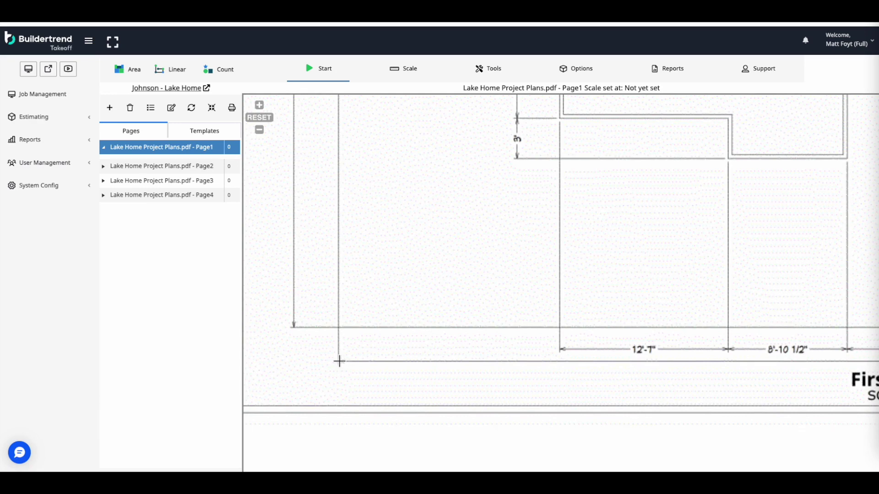
pyautogui.click(339, 361)
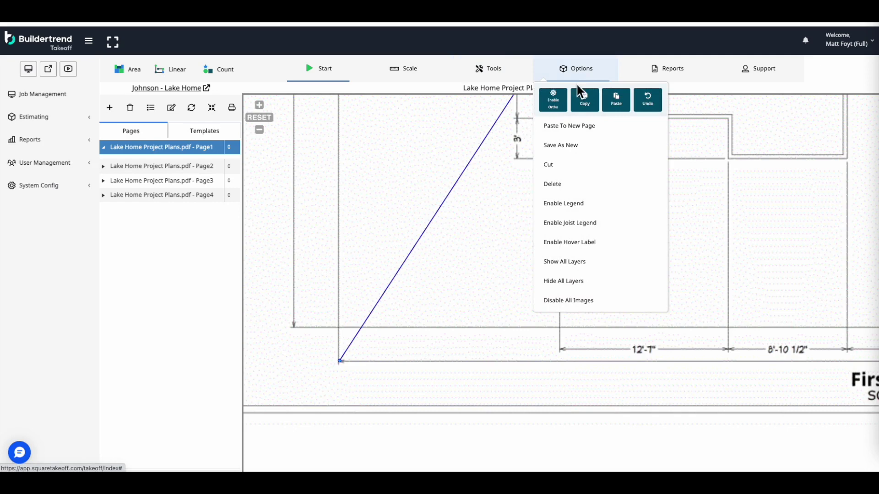
# With Ortho on, end the scale line at the dimension's right end, then zoom out.
pyautogui.click(560, 105)
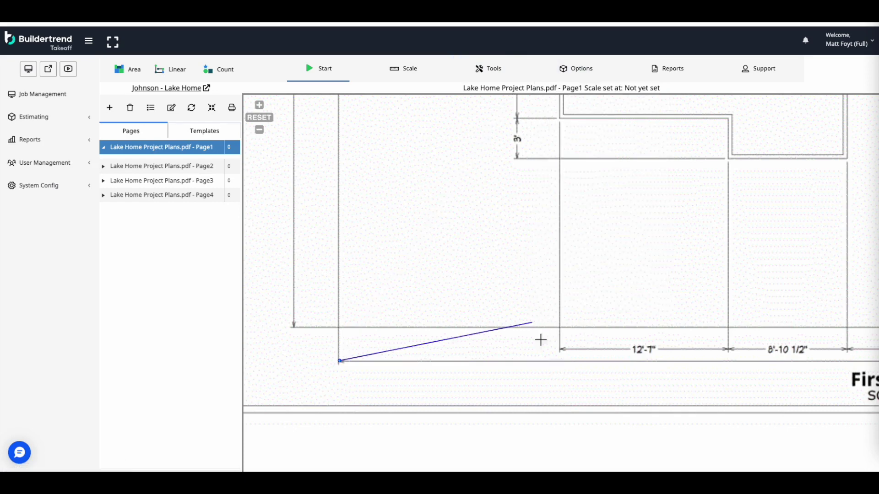
pyautogui.moveTo(576, 362); pyautogui.dragTo(251, 362)
pyautogui.moveTo(658, 363); pyautogui.dragTo(364, 358)
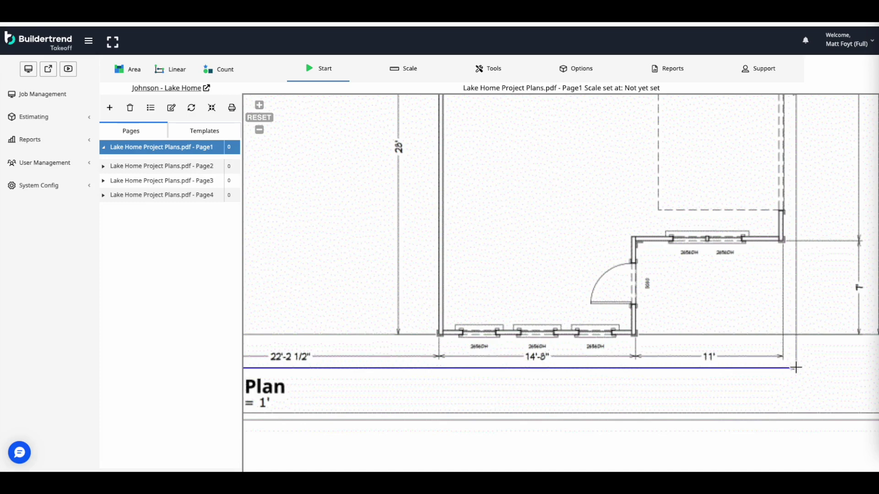
pyautogui.click(796, 369)
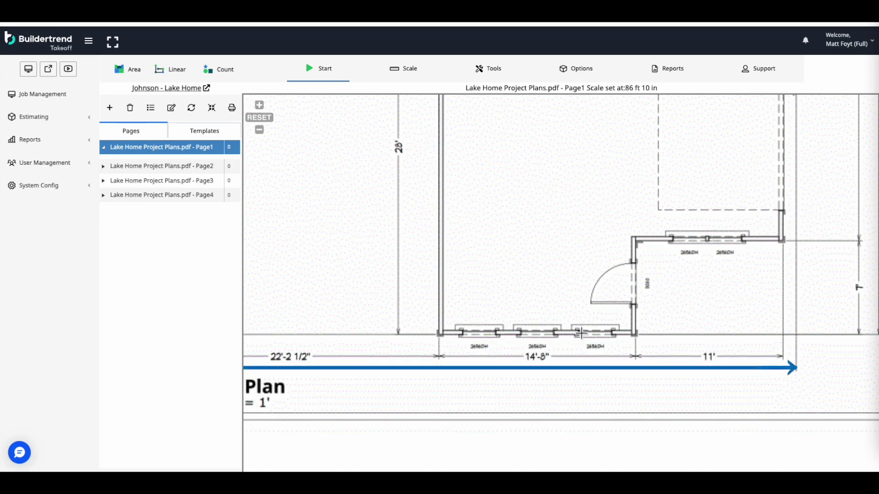
pyautogui.scroll(2, 580, 334)
pyautogui.scroll(-4, 580, 333)
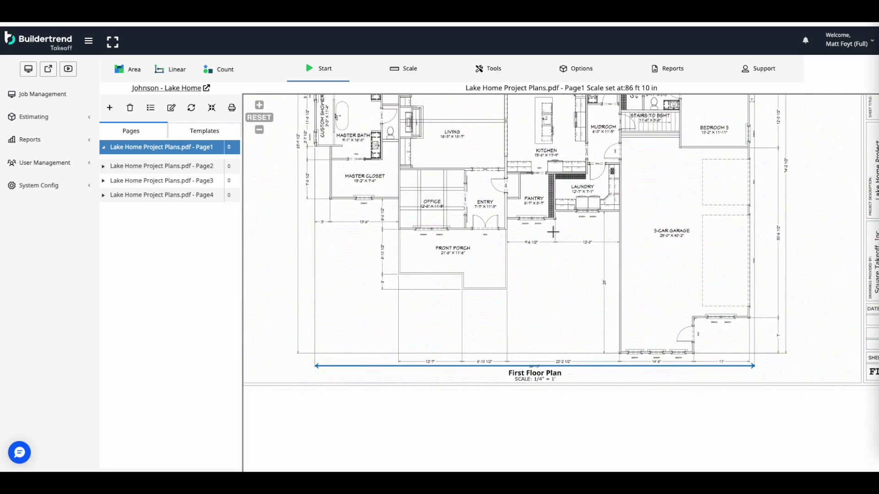
pyautogui.scroll(2, 541, 282)
pyautogui.scroll(1, 540, 281)
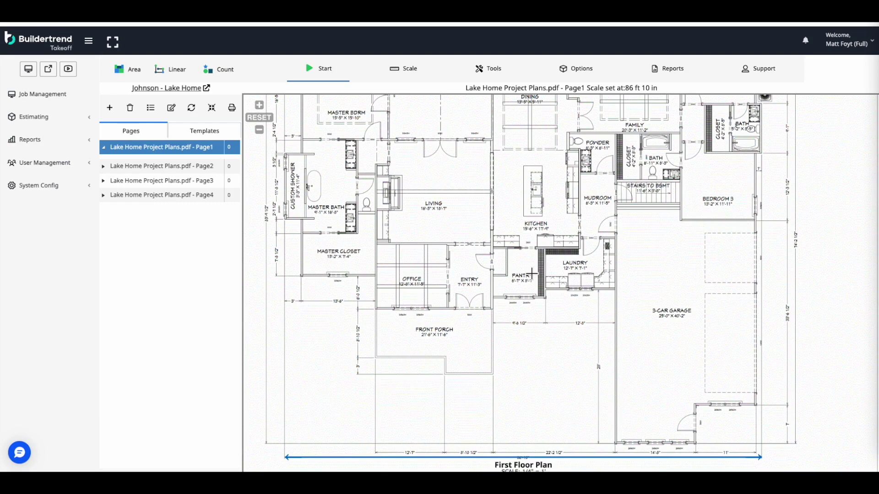
# In Templates, expand Square Takeoff Starter Packages > Framing > Exterior Wall Framing > 2x4 Exterior Wall Assemblies.
pyautogui.click(218, 137)
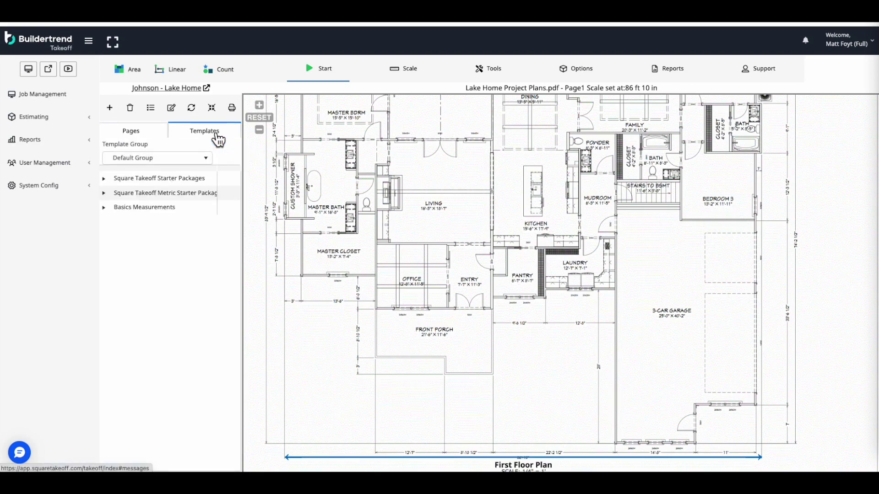
pyautogui.click(104, 207)
pyautogui.click(105, 178)
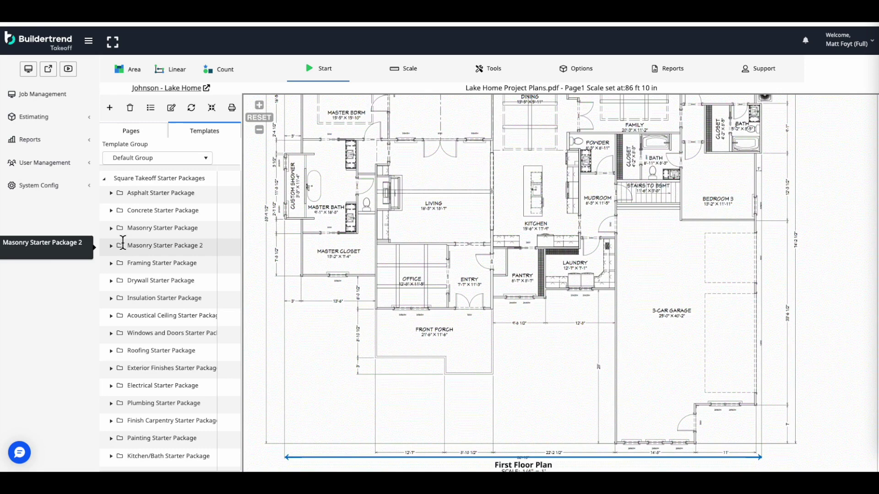
pyautogui.click(112, 263)
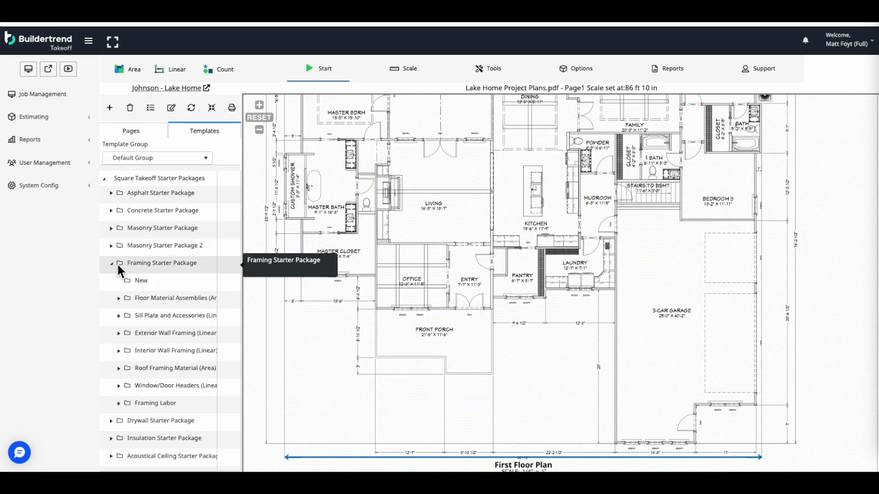
pyautogui.click(119, 334)
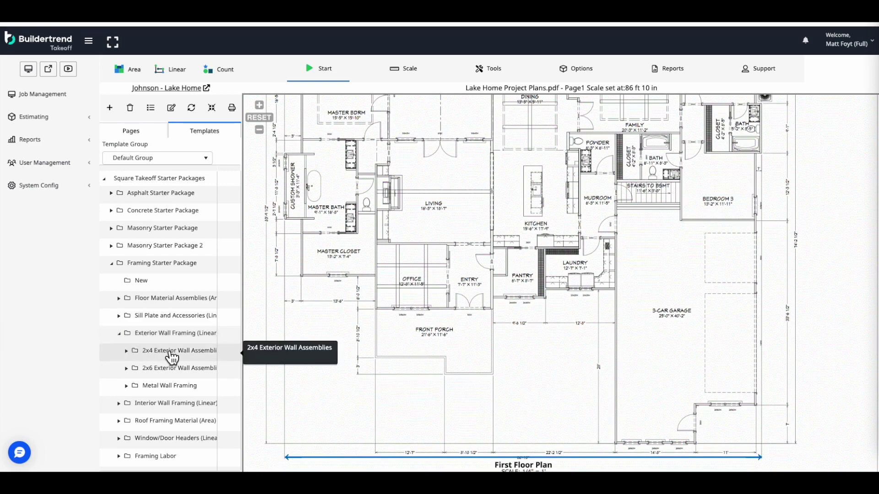
pyautogui.doubleClick(163, 352)
pyautogui.click(127, 351)
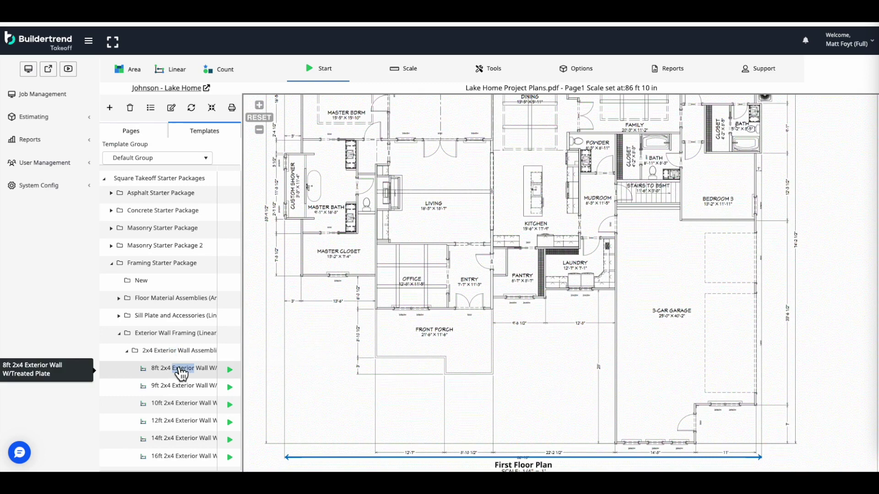
# Start an 8ft 2x4 wall linear takeoff at the porch's lower-right corner with Ortho off.
pyautogui.click(230, 370)
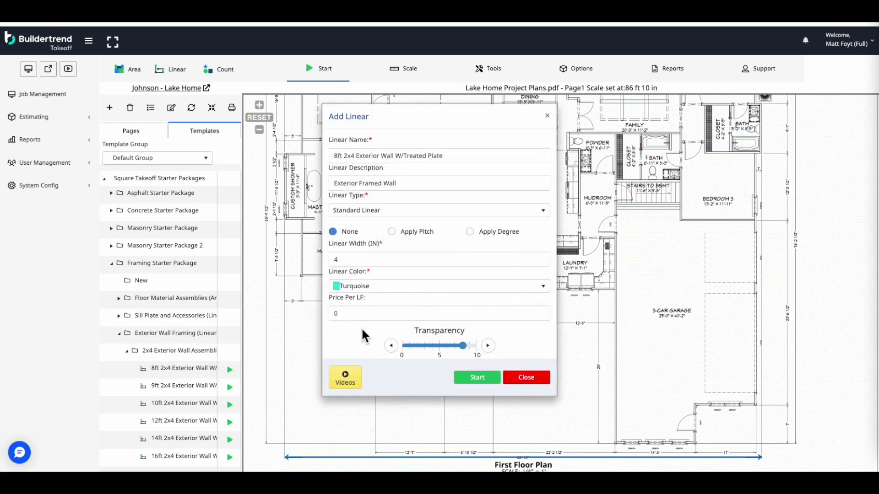
pyautogui.click(481, 377)
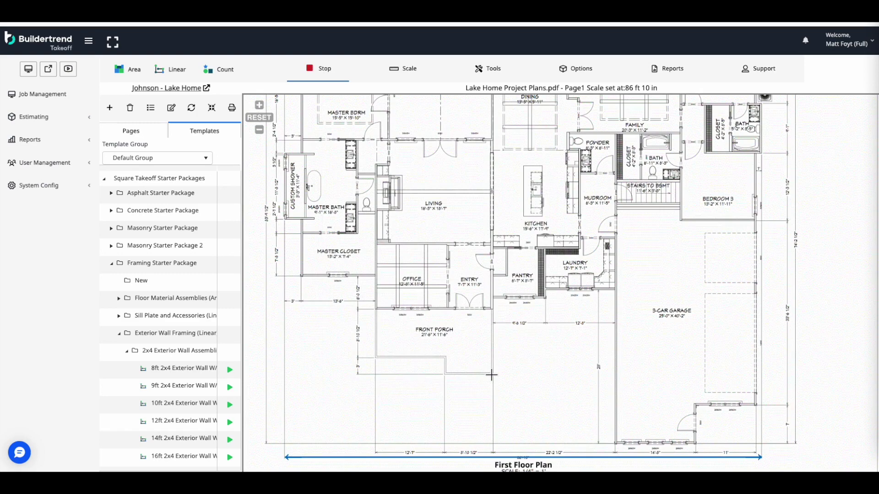
pyautogui.click(492, 373)
pyautogui.click(556, 72)
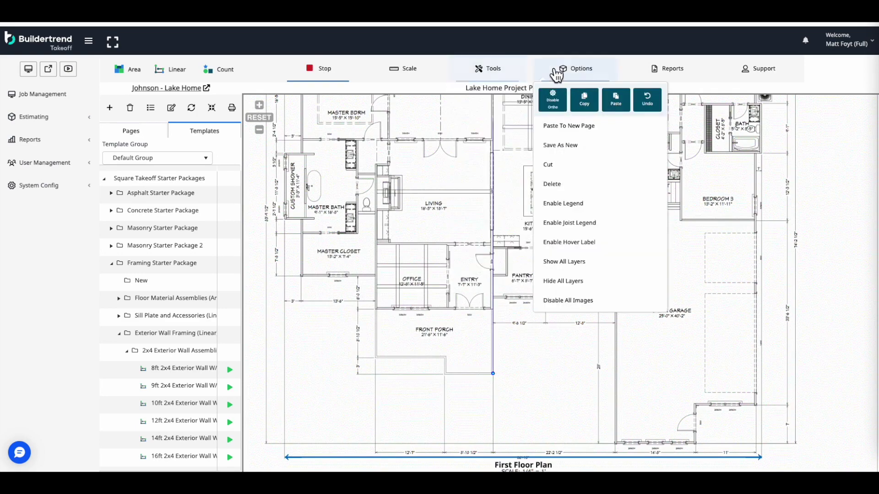
pyautogui.click(553, 100)
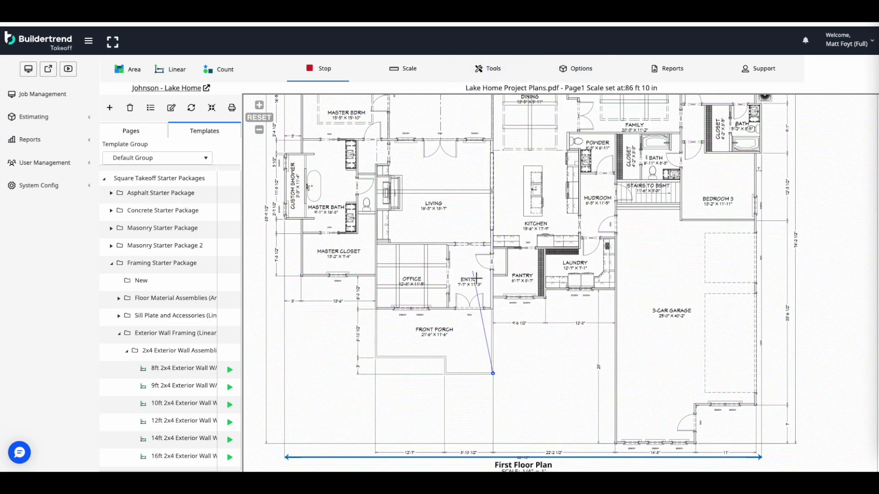
# Trace the wall corners around the porch and up to the office, finishing the line.
pyautogui.click(446, 373)
pyautogui.click(446, 356)
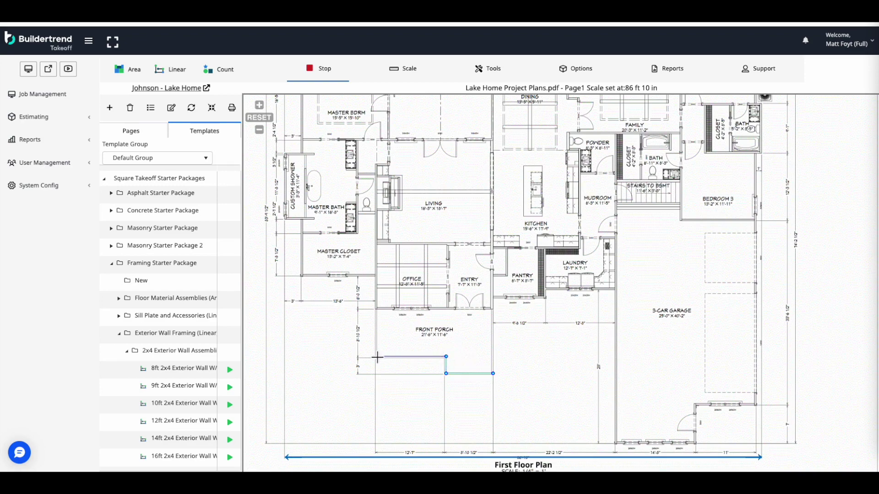
pyautogui.click(377, 356)
pyautogui.click(376, 275)
pyautogui.doubleClick(301, 275)
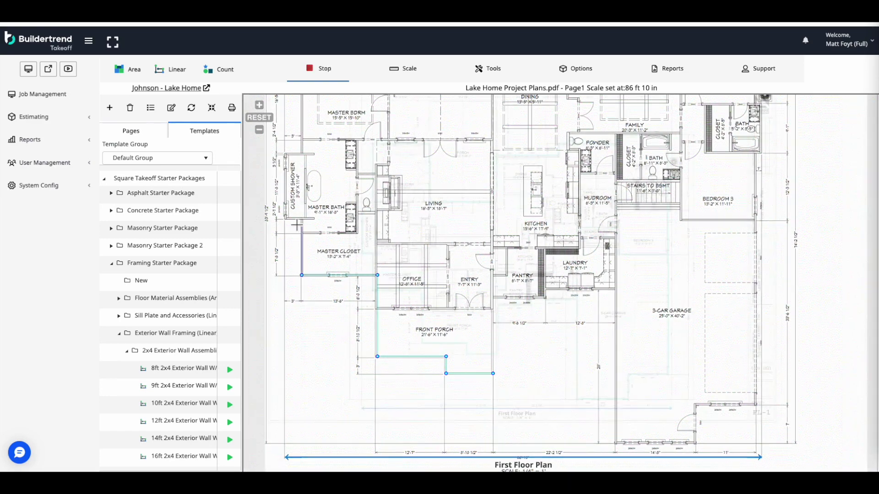